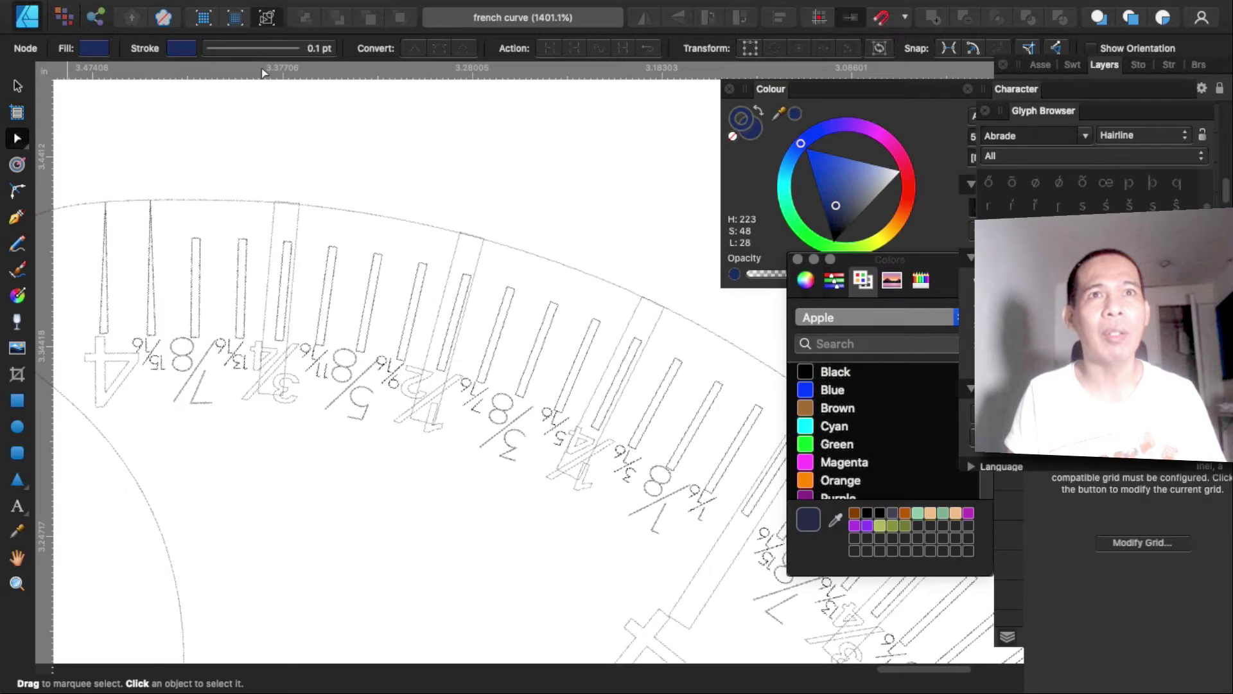
# Step: Return to full-colour Vector view and zoom in closely on the ruler's tick marks and fraction labels
pyautogui.hotkey('ctrl', 'y')
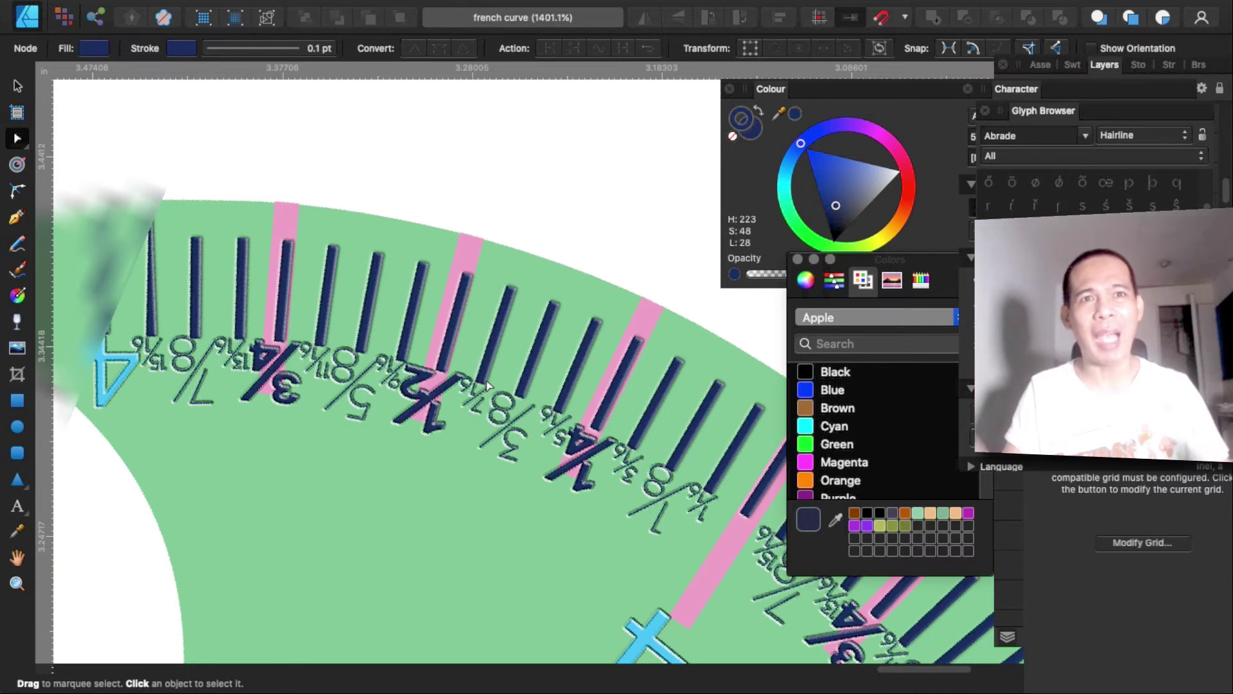
pyautogui.scroll(2, 488, 385)
pyautogui.scroll(2, 491, 386)
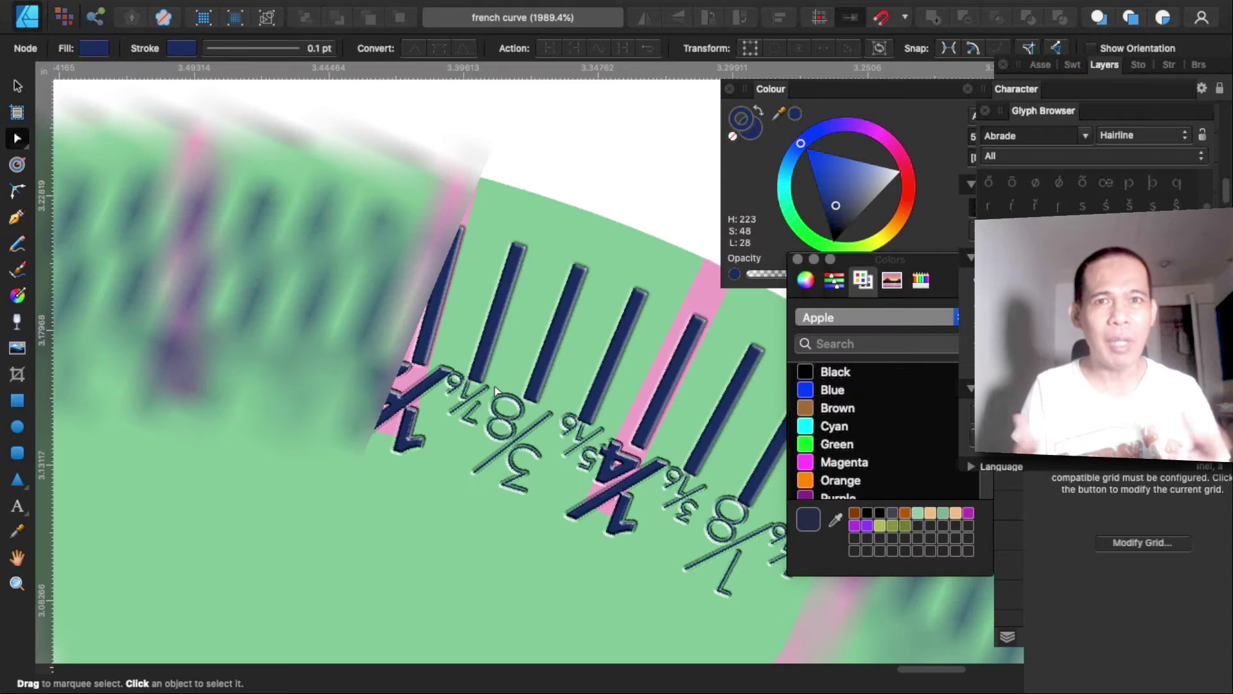
pyautogui.scroll(1, 488, 373)
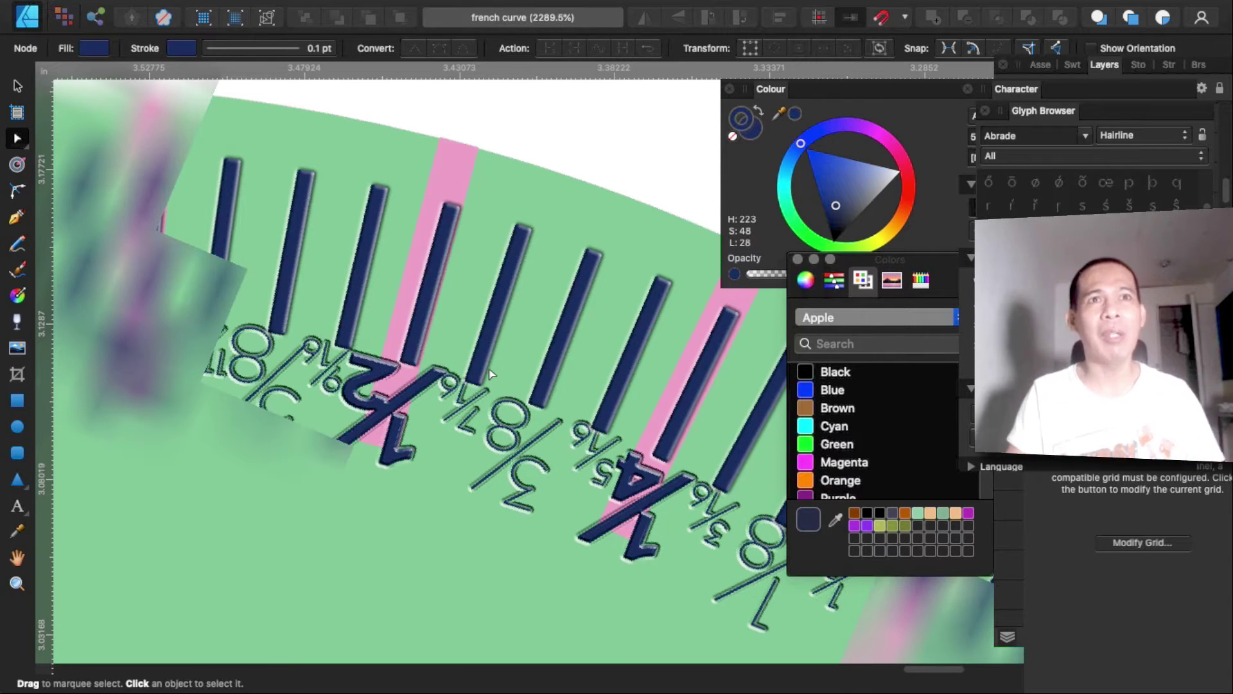
# Step: Switch the canvas to Outline view and zoom to about 4000% on the ticks
pyautogui.click(266, 20)
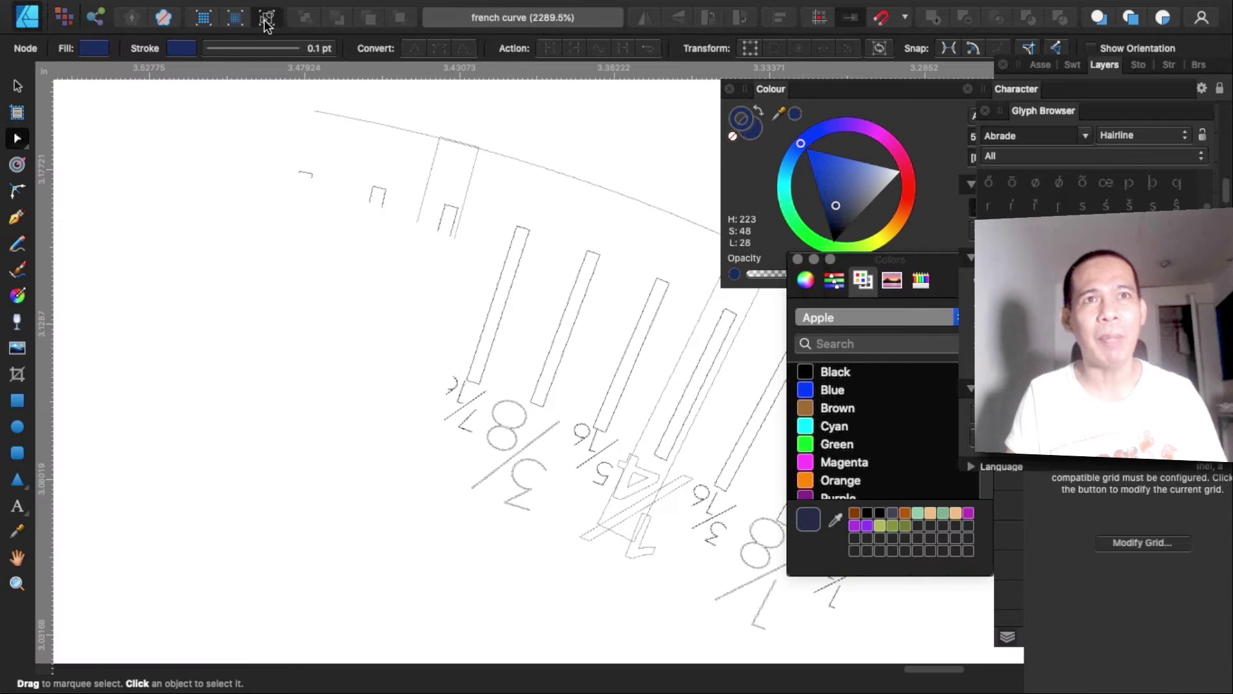
pyautogui.scroll(1, 453, 280)
pyautogui.scroll(1, 469, 304)
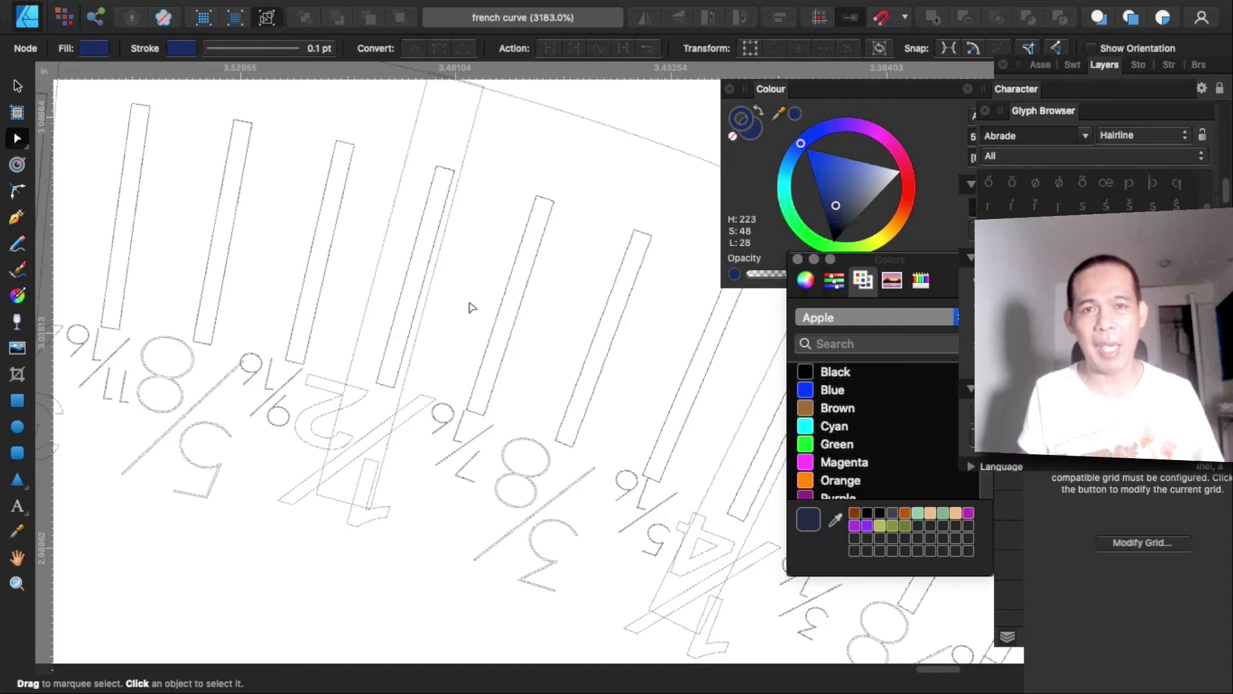
pyautogui.scroll(-3, 520, 300)
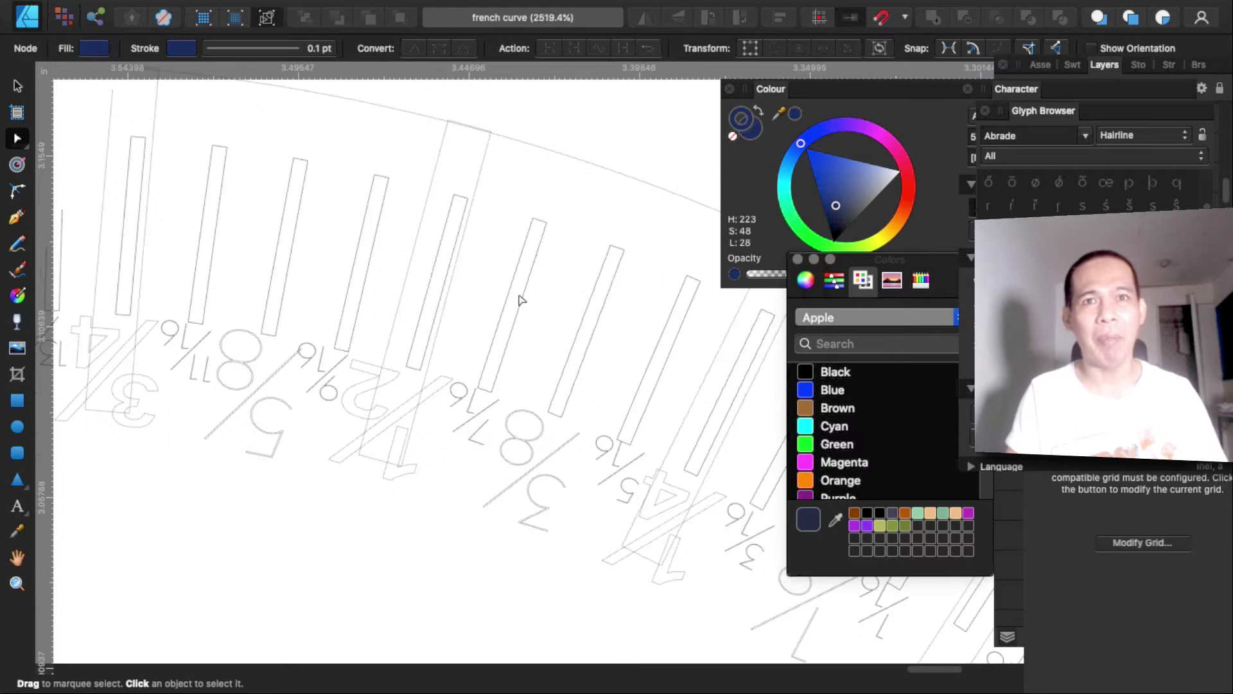
pyautogui.scroll(1, 476, 358)
pyautogui.scroll(1, 456, 344)
pyautogui.scroll(1, 459, 347)
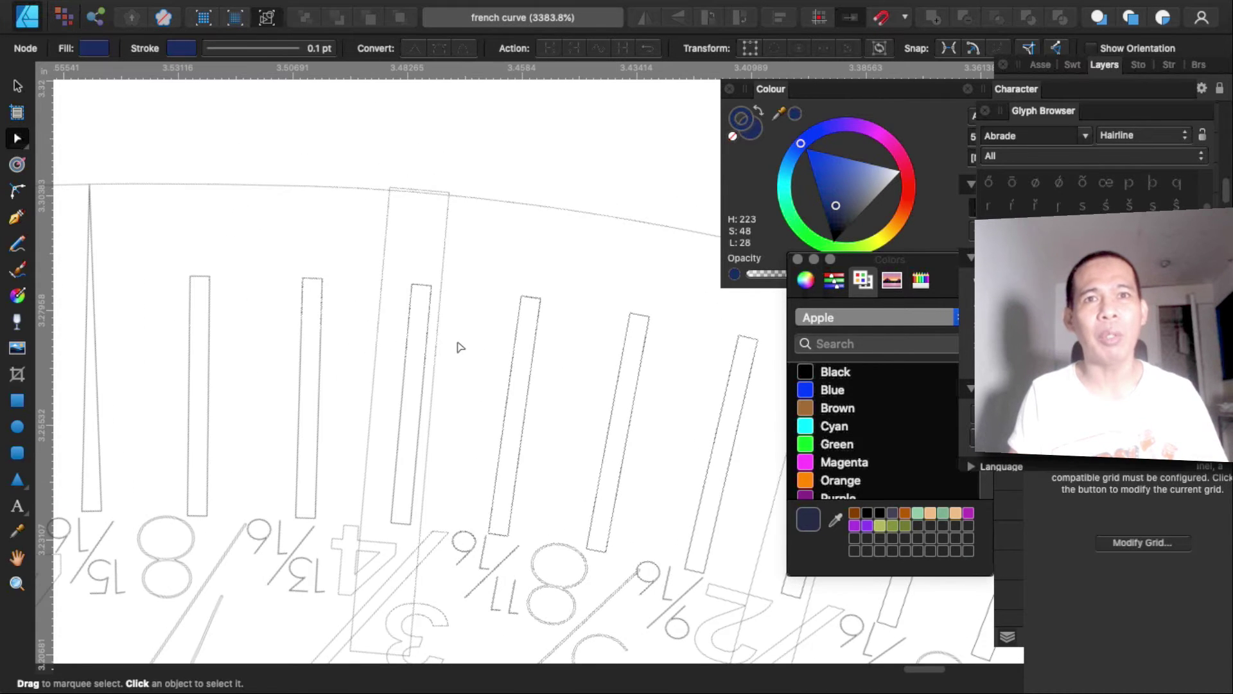
pyautogui.scroll(1, 460, 347)
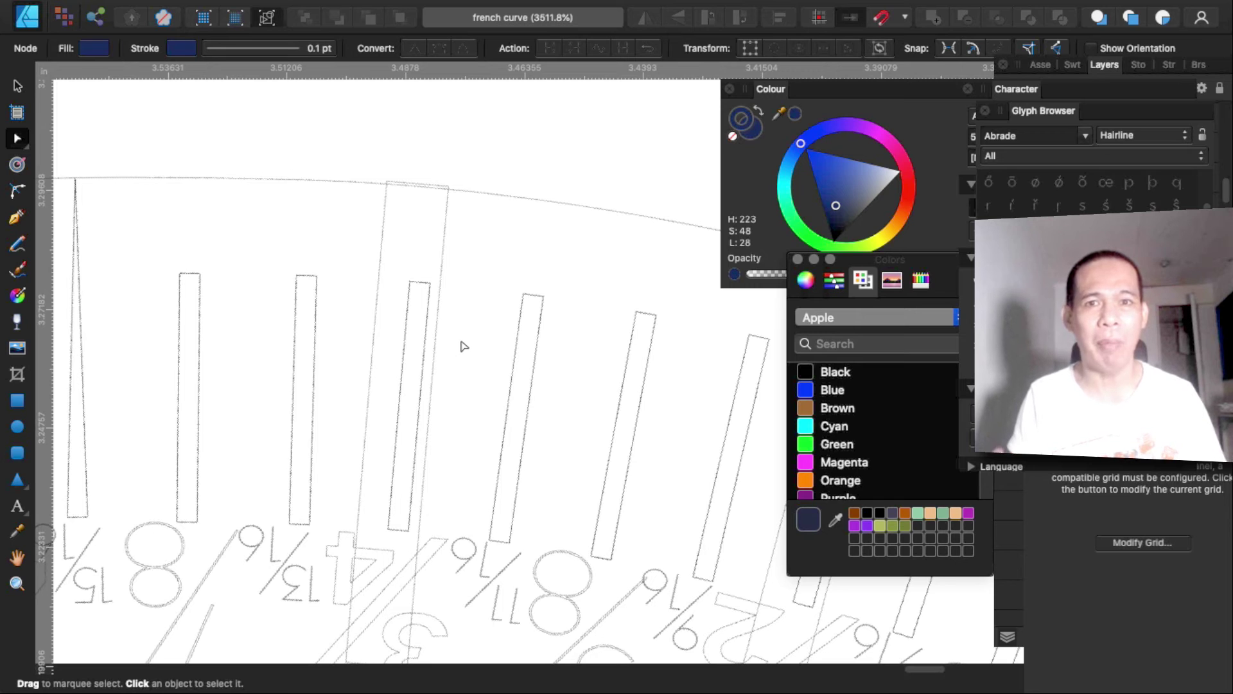
pyautogui.scroll(1, 465, 345)
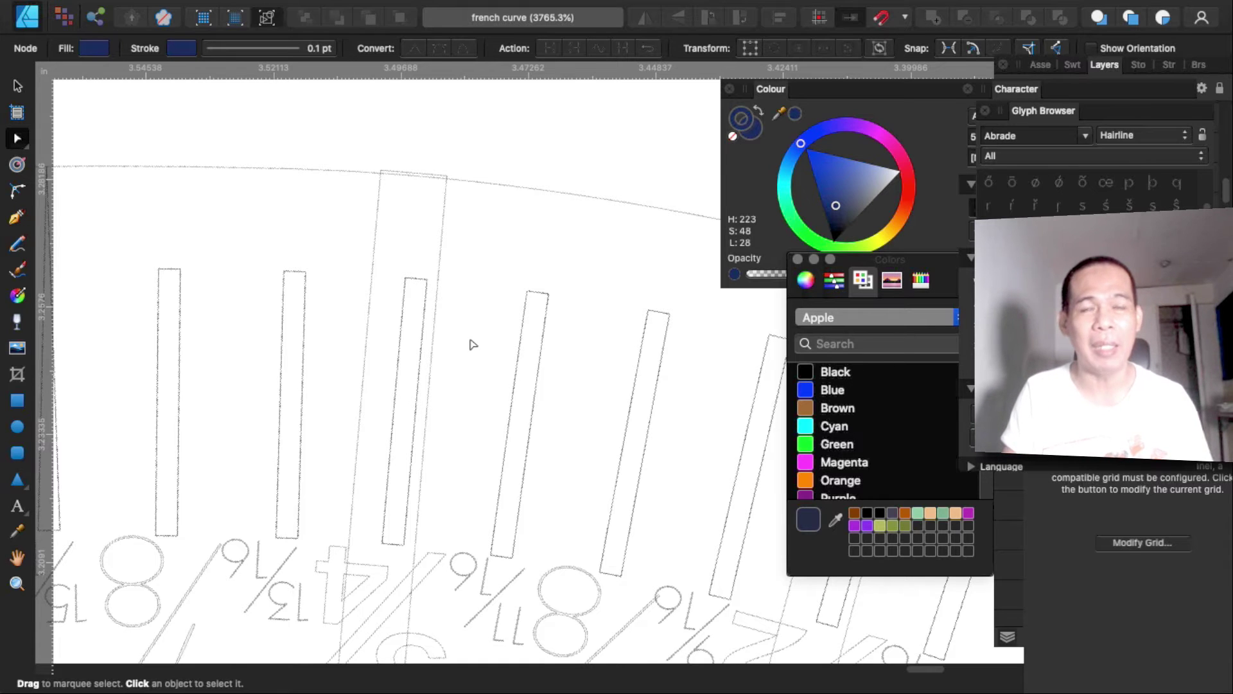
pyautogui.scroll(1, 469, 299)
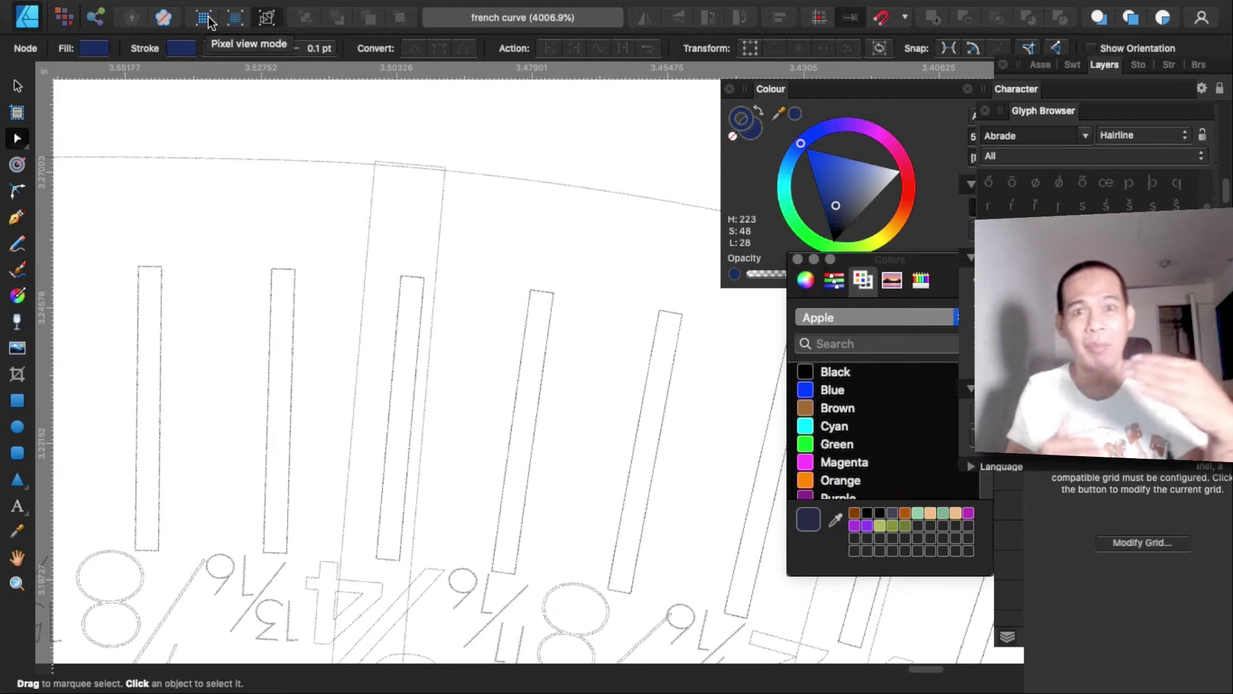
# Step: Zoom out to about 2776% and pan toward the ruler's left end
pyautogui.scroll(-3, 189, 61)
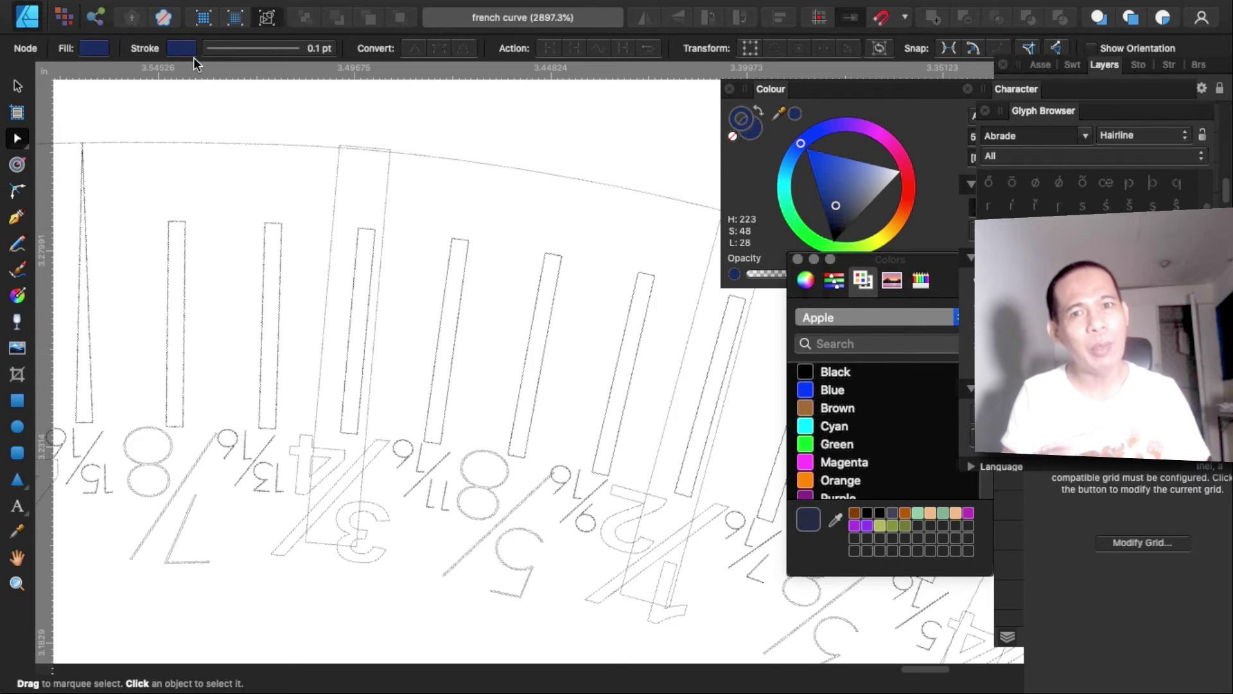
pyautogui.scroll(-1, 334, 311)
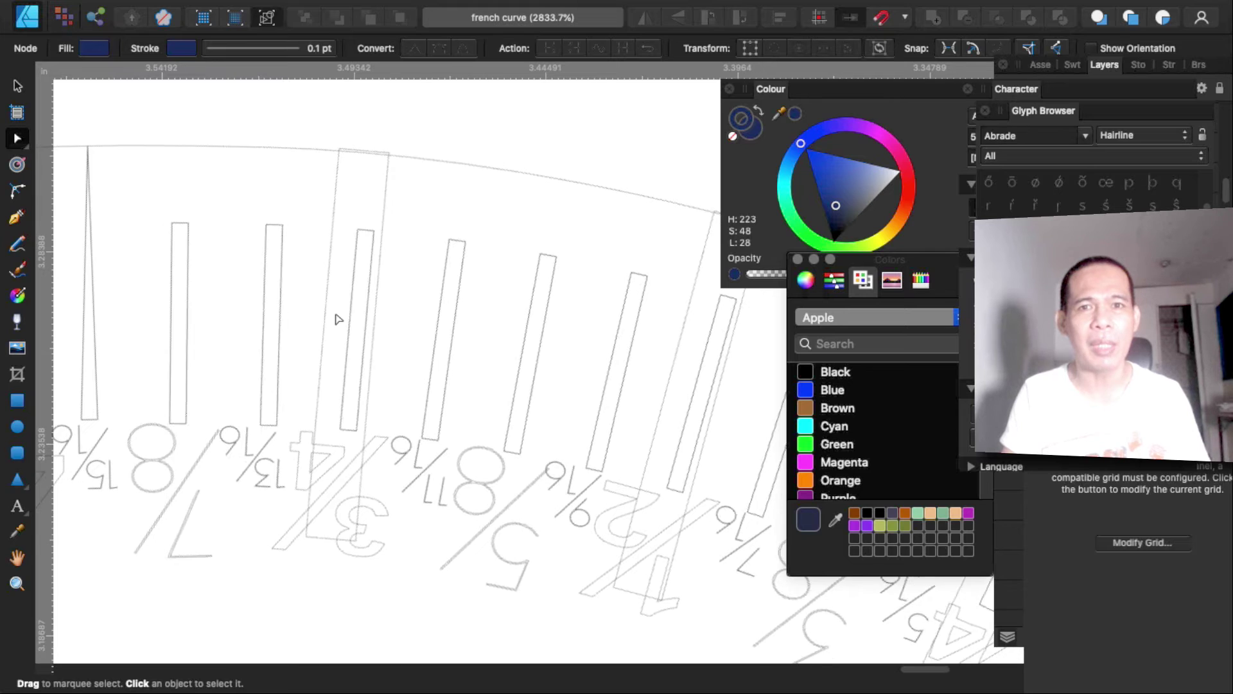
pyautogui.scroll(-1, 339, 319)
pyautogui.moveTo(336, 312)
pyautogui.mouseDown()
pyautogui.moveTo(369, 355)
pyautogui.moveTo(485, 395)
pyautogui.mouseUp()
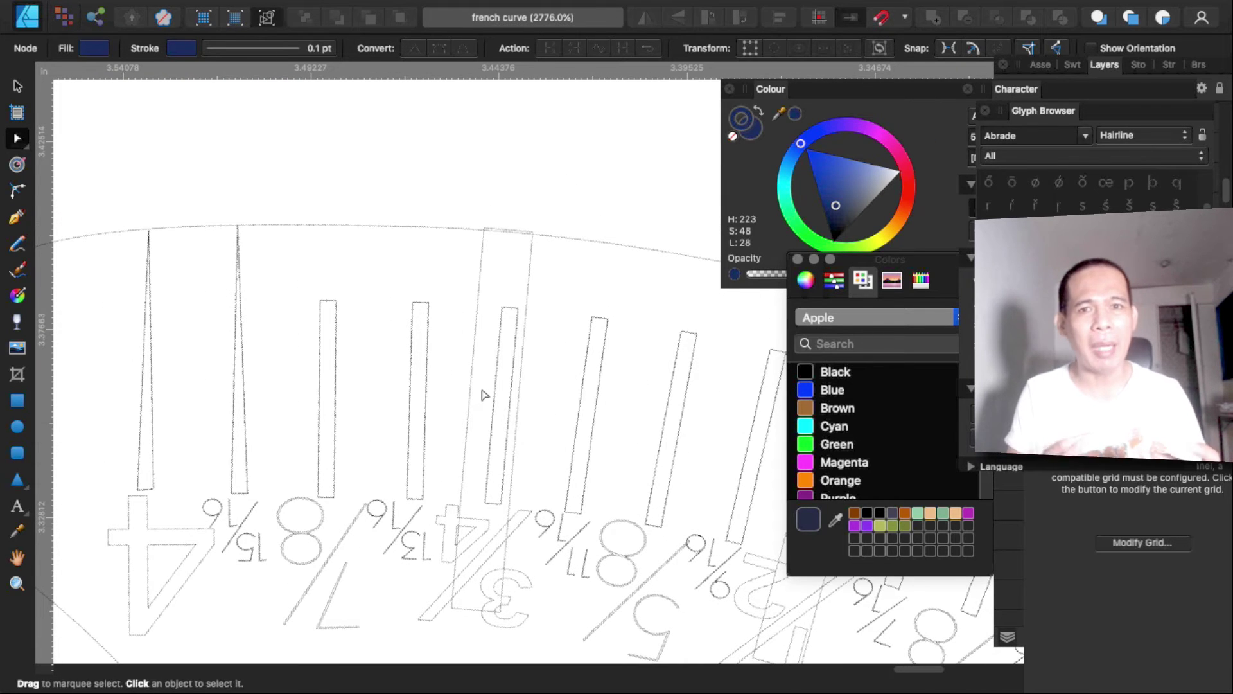